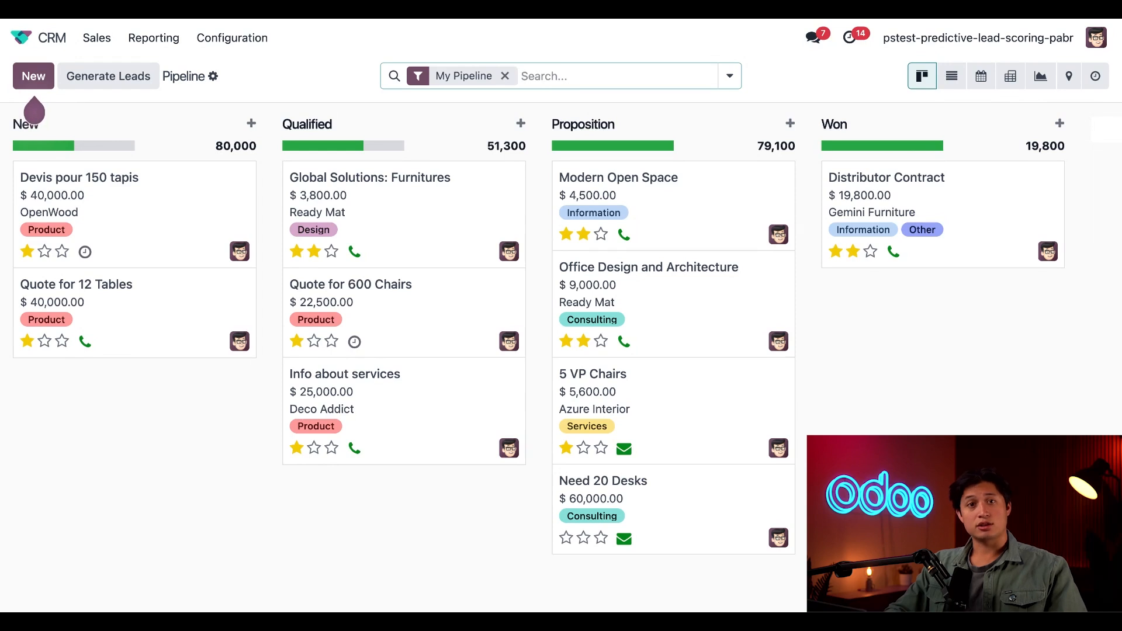
Step: Add Country to the Predictive Lead Scoring fields alongside Phone Quality and Email Quality in the CRM settings
{"action": "left_click", "coordinate": [222, 40]}
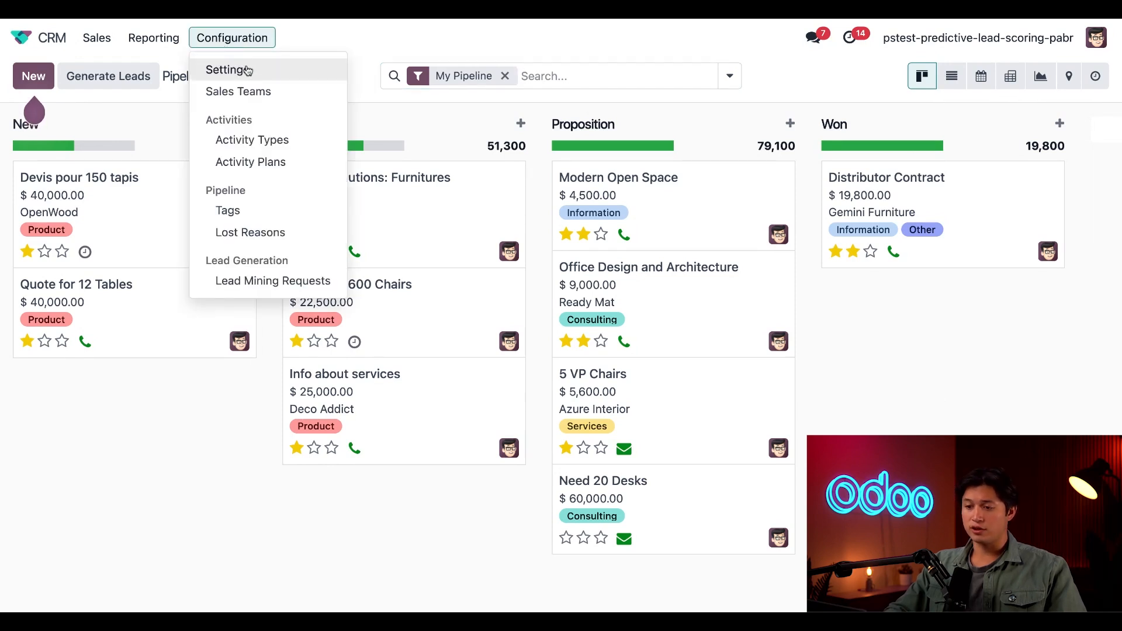
{"action": "left_click", "coordinate": [253, 72]}
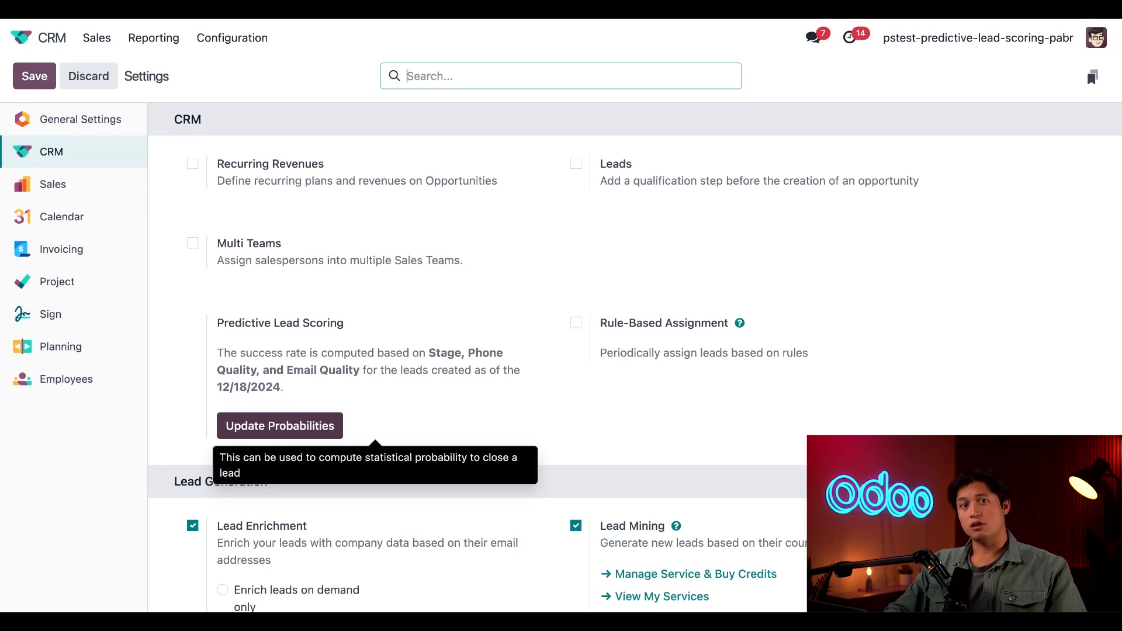
{"action": "left_click", "coordinate": [280, 426]}
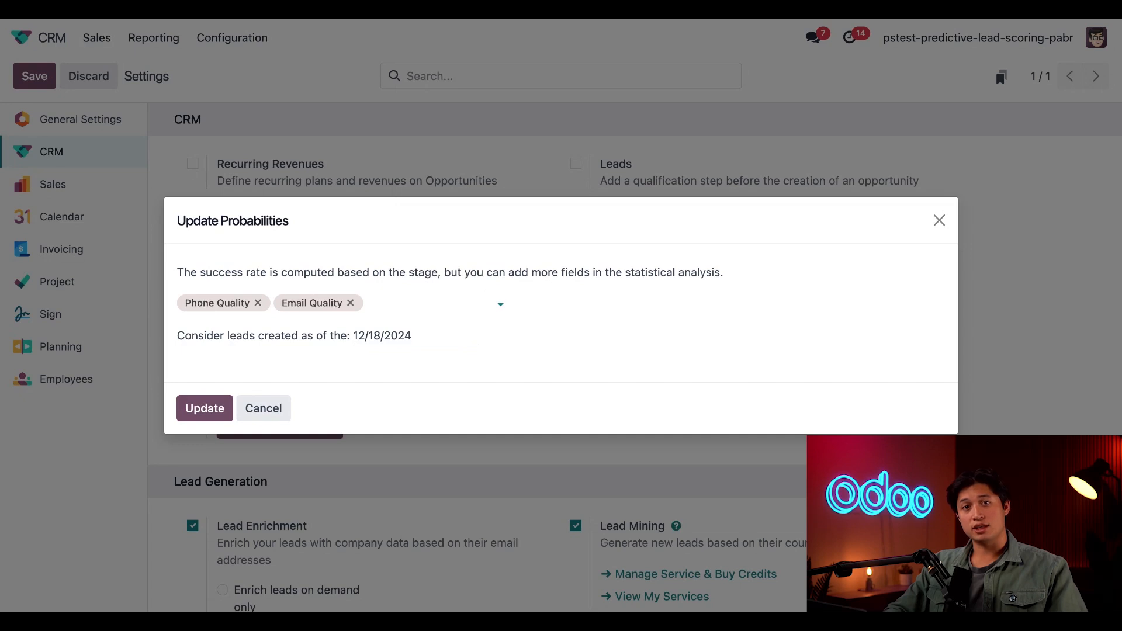
{"action": "left_click", "coordinate": [458, 303]}
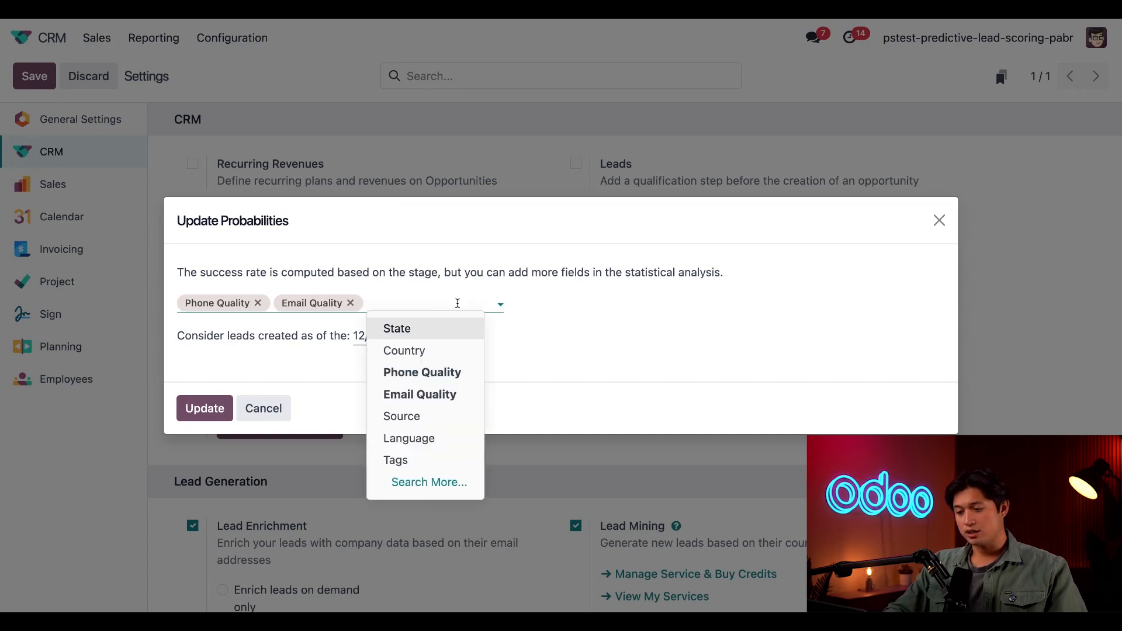
{"action": "left_click", "coordinate": [414, 483]}
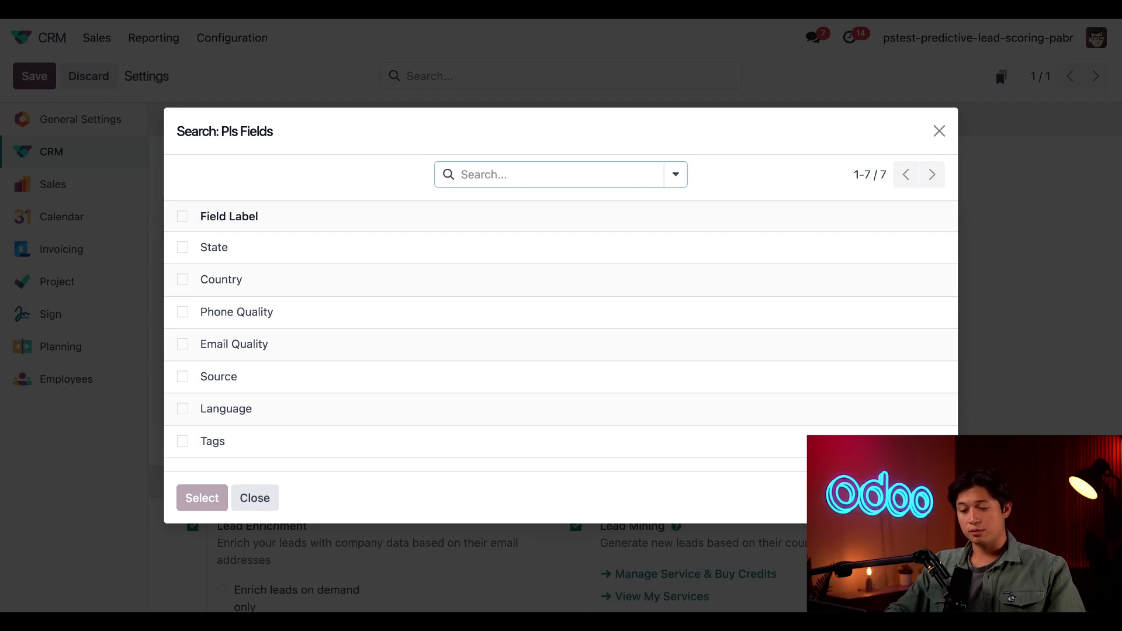
{"action": "left_click", "coordinate": [183, 312]}
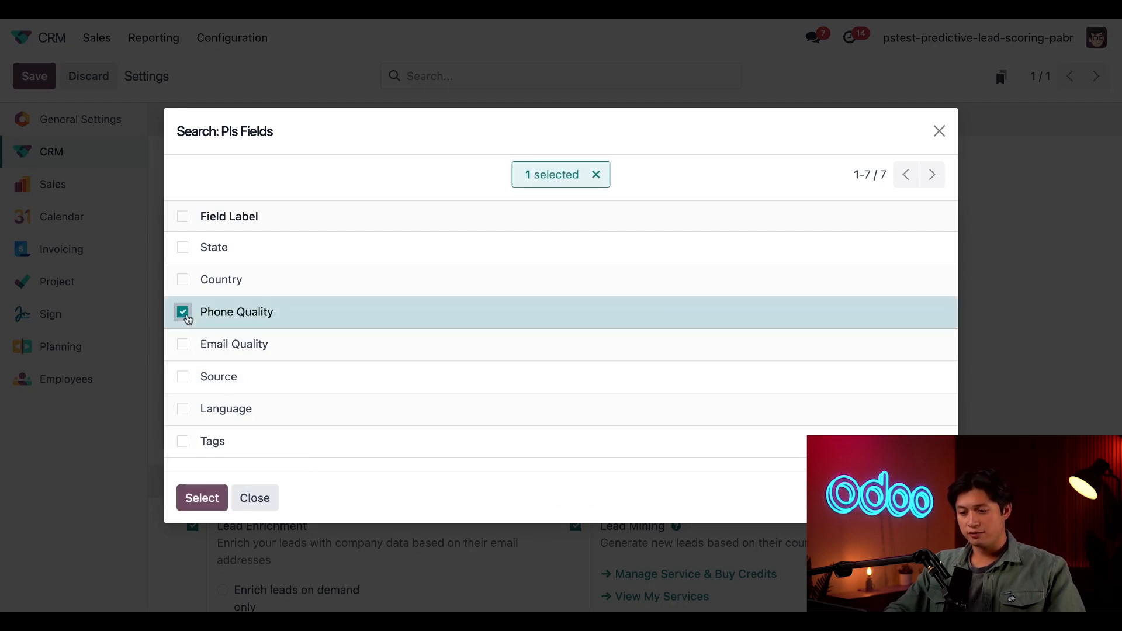
{"action": "left_click", "coordinate": [183, 345]}
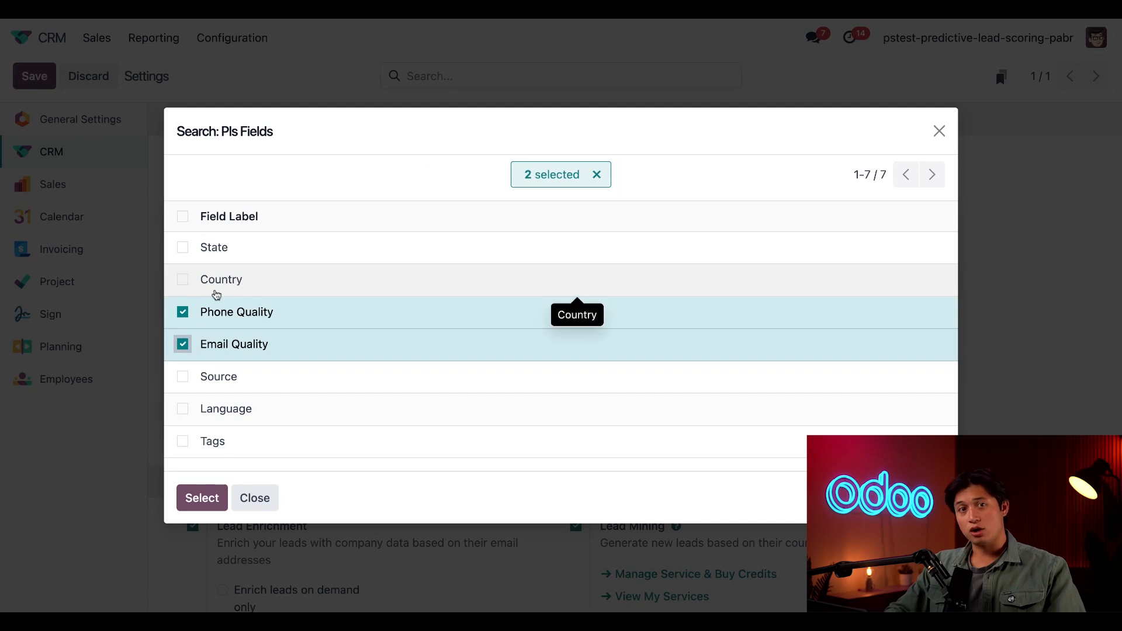
{"action": "left_click", "coordinate": [184, 281]}
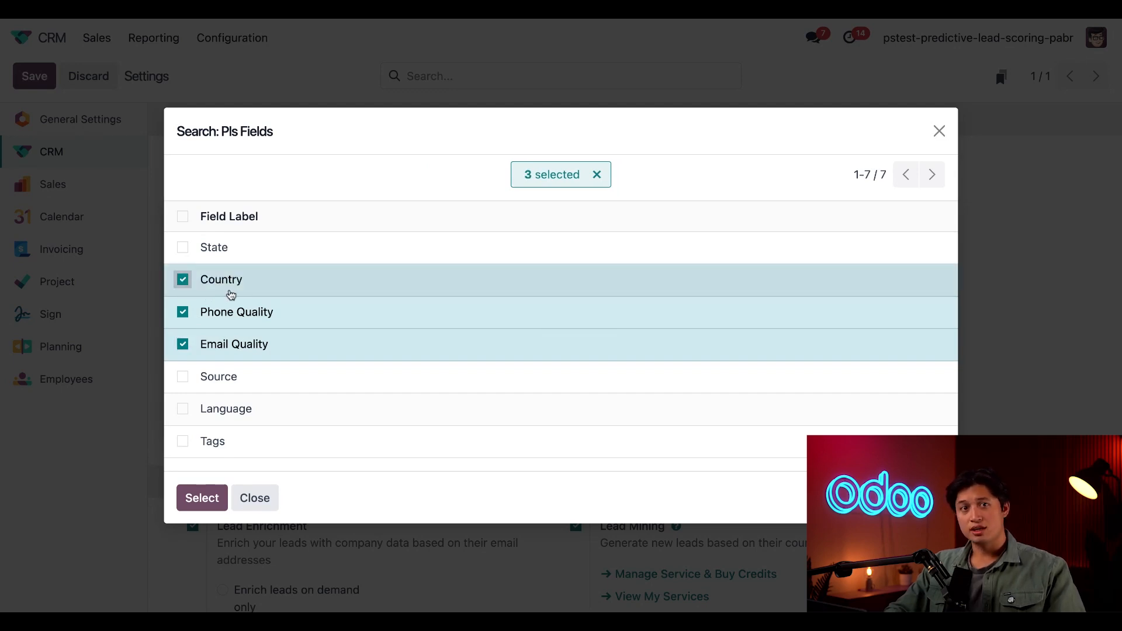
{"action": "left_click", "coordinate": [203, 497]}
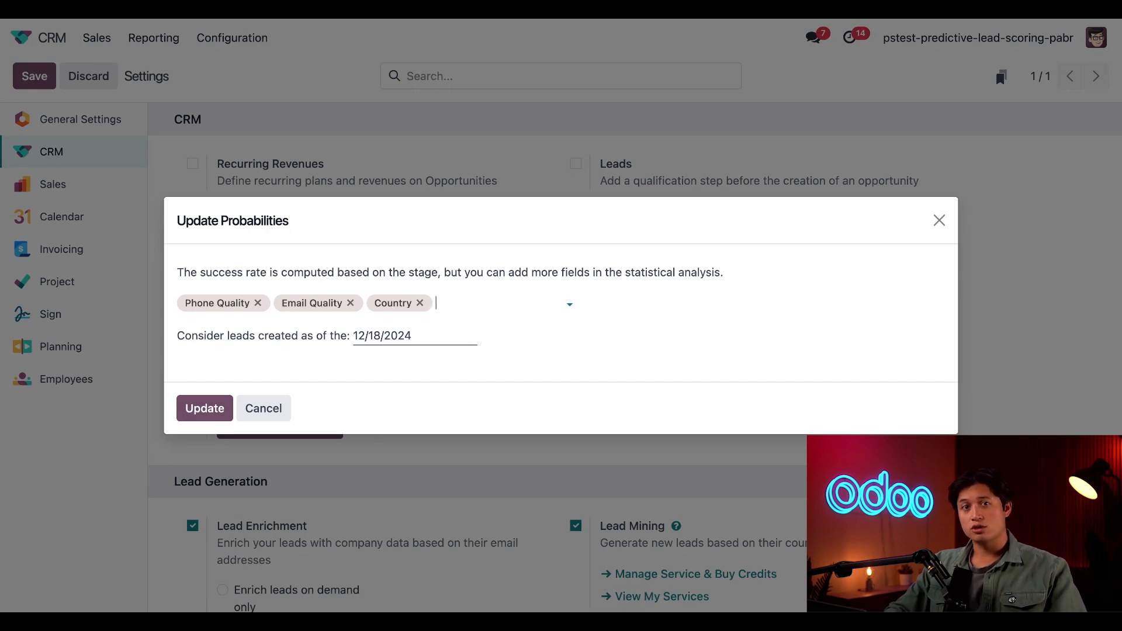
Step: Set the lead creation date for scoring to 01/01/2025 and update the probabilities
{"action": "left_click", "coordinate": [436, 338]}
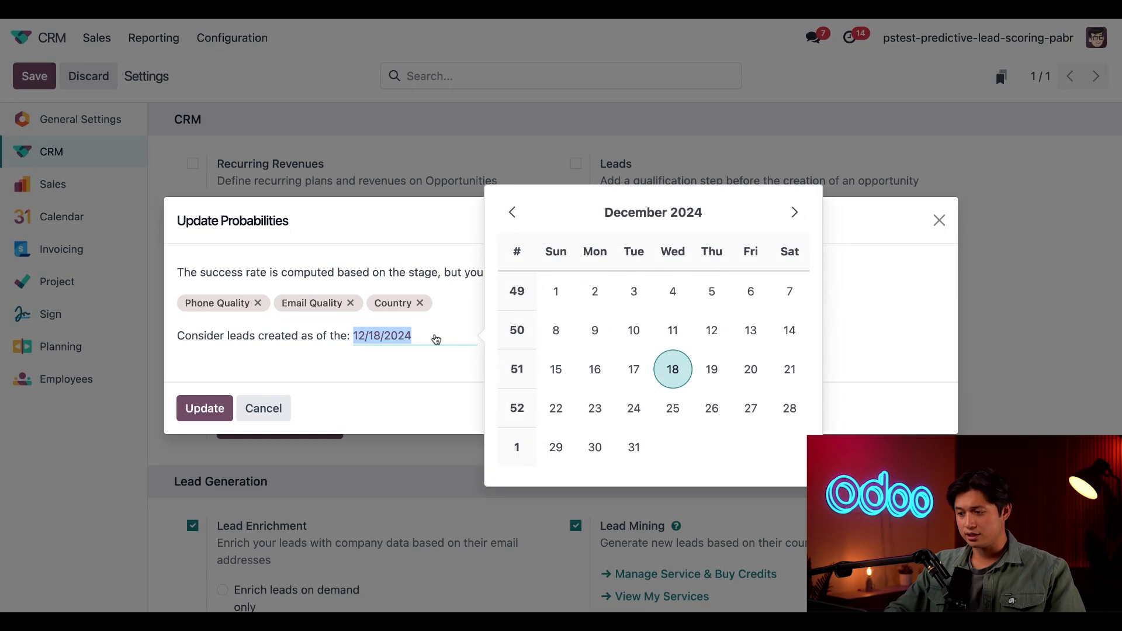
{"action": "left_click", "coordinate": [794, 213]}
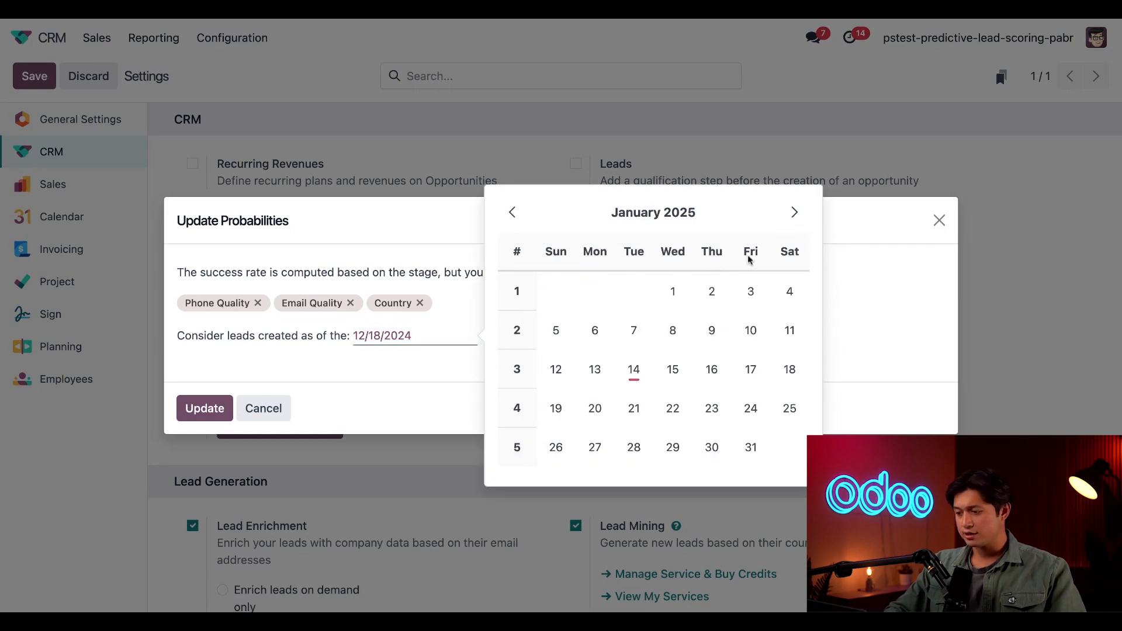
{"action": "left_click", "coordinate": [672, 290]}
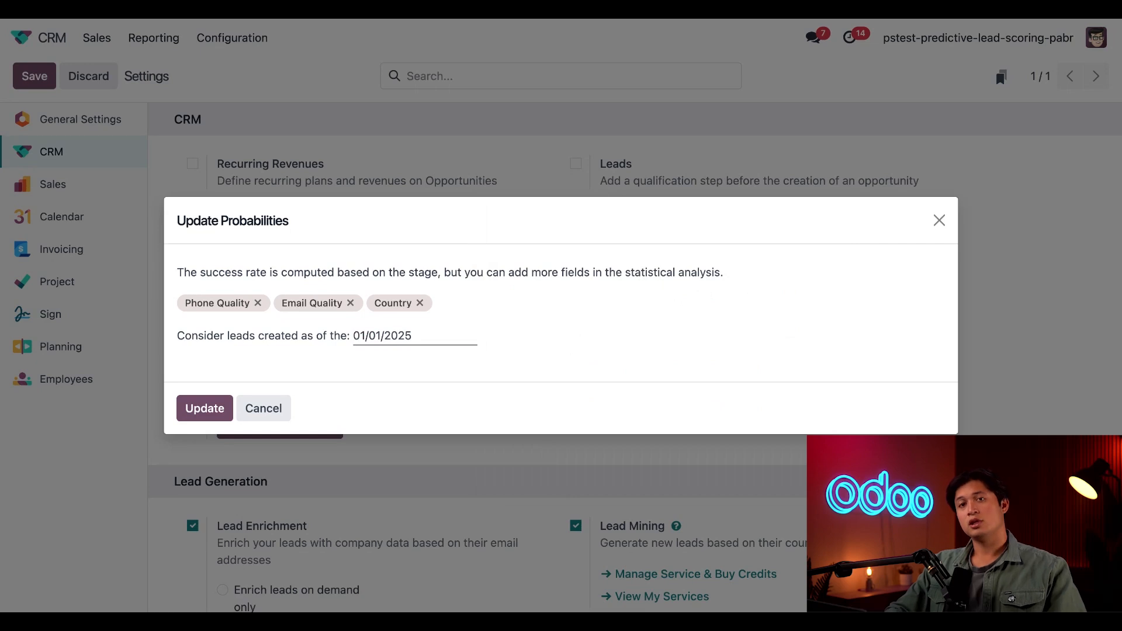
{"action": "left_click", "coordinate": [205, 408]}
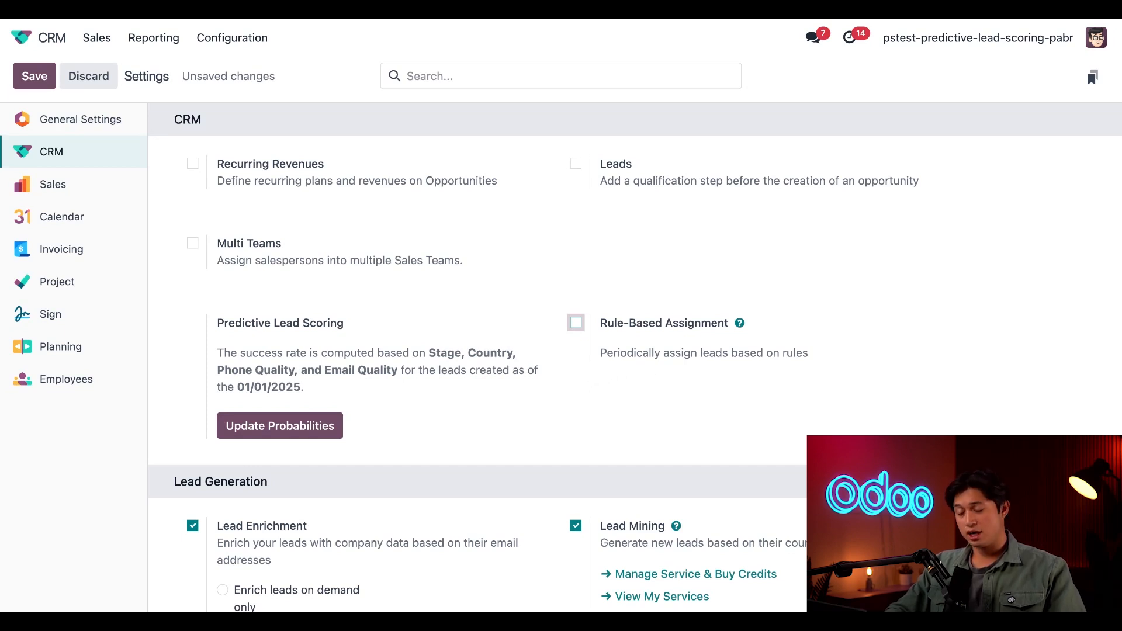
Step: Enable Rule-Based Assignment running repeatedly every 1 minute and save the settings
{"action": "left_click", "coordinate": [575, 322]}
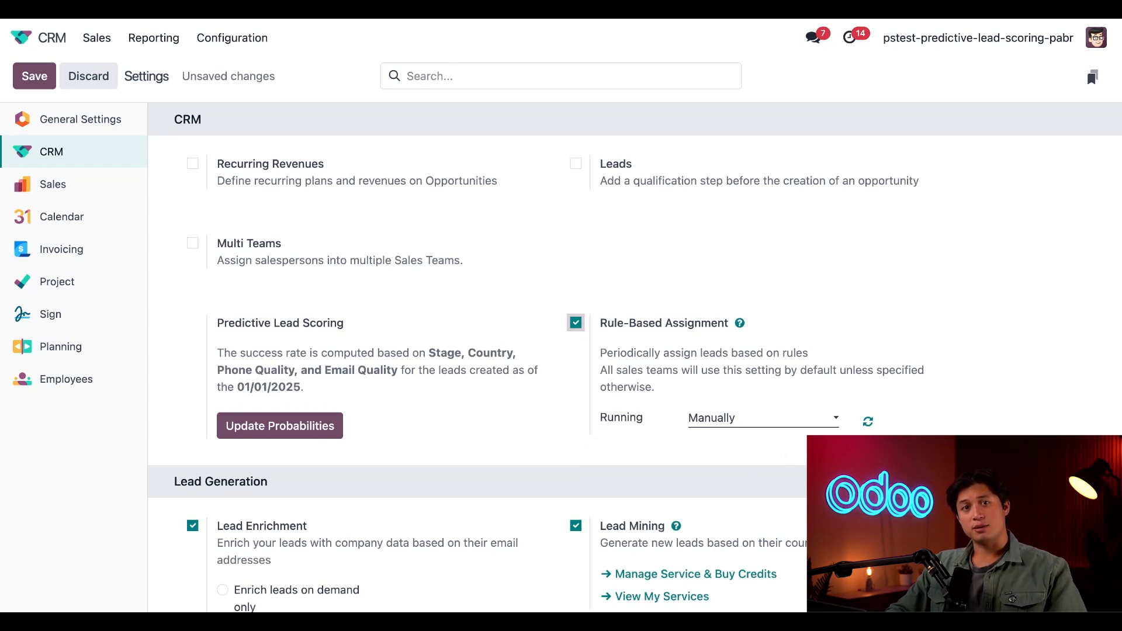
{"action": "left_click", "coordinate": [752, 420]}
{"action": "left_click", "coordinate": [712, 456]}
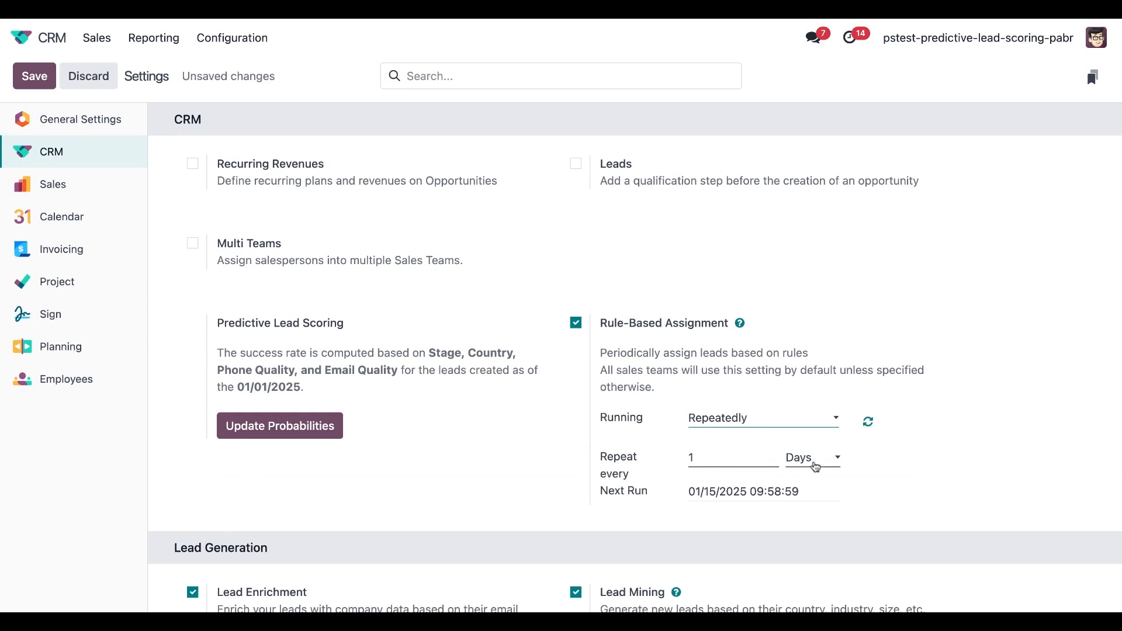
{"action": "left_click", "coordinate": [815, 465]}
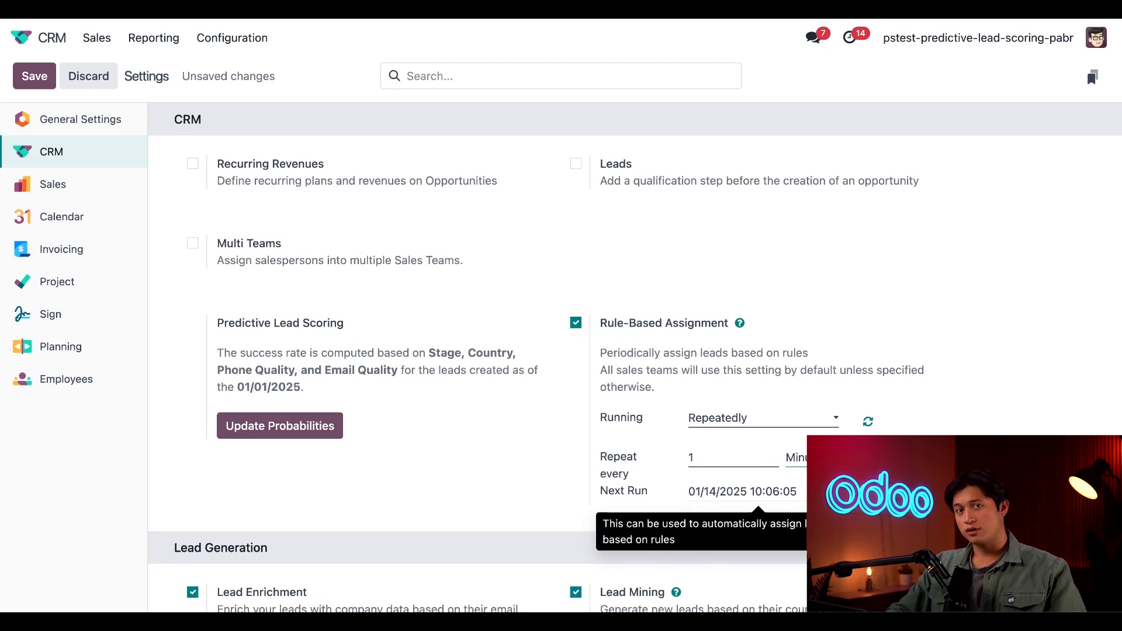
{"action": "left_click", "coordinate": [34, 77]}
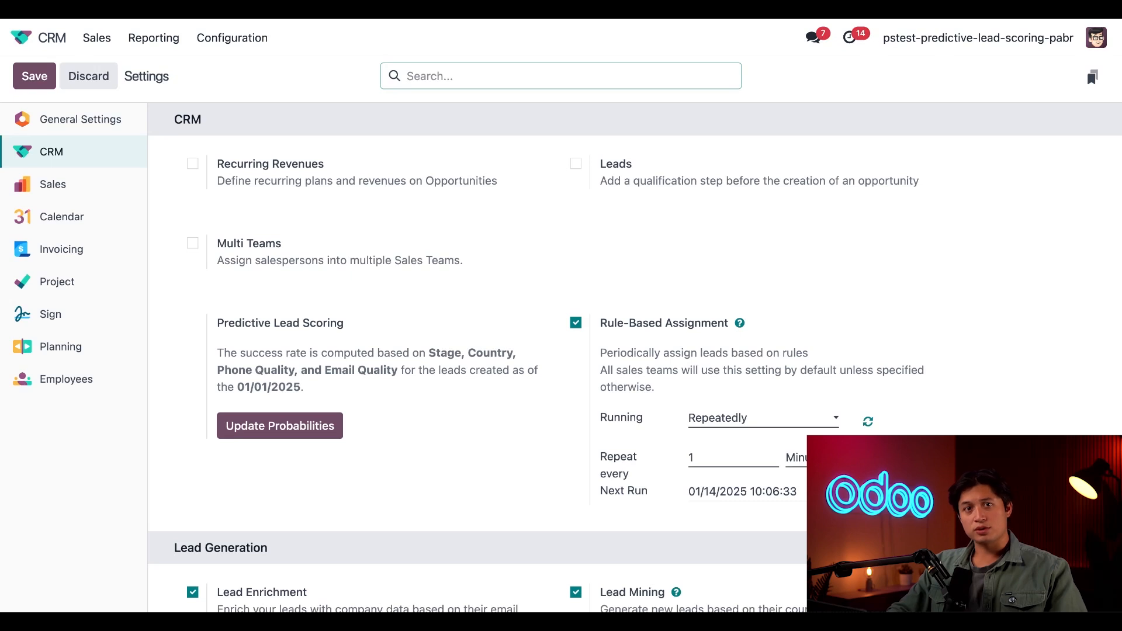
Step: Open the U.S. Sales team's assignment domain and add a rule restricting Country to United States
{"action": "left_click", "coordinate": [232, 39]}
{"action": "left_click", "coordinate": [253, 94]}
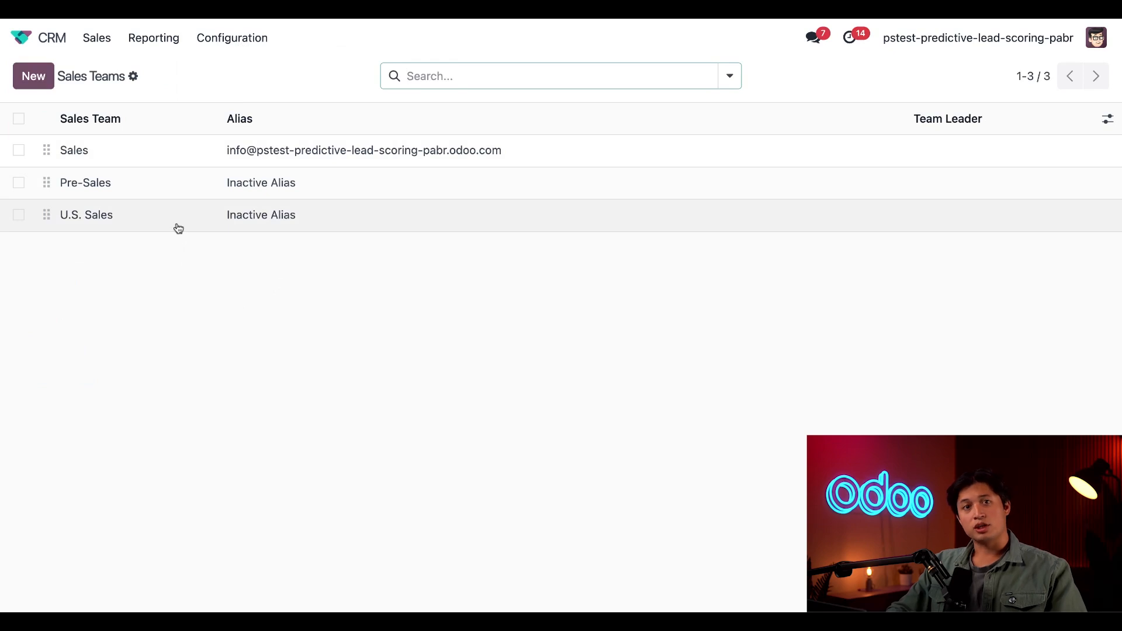
{"action": "left_click", "coordinate": [179, 228]}
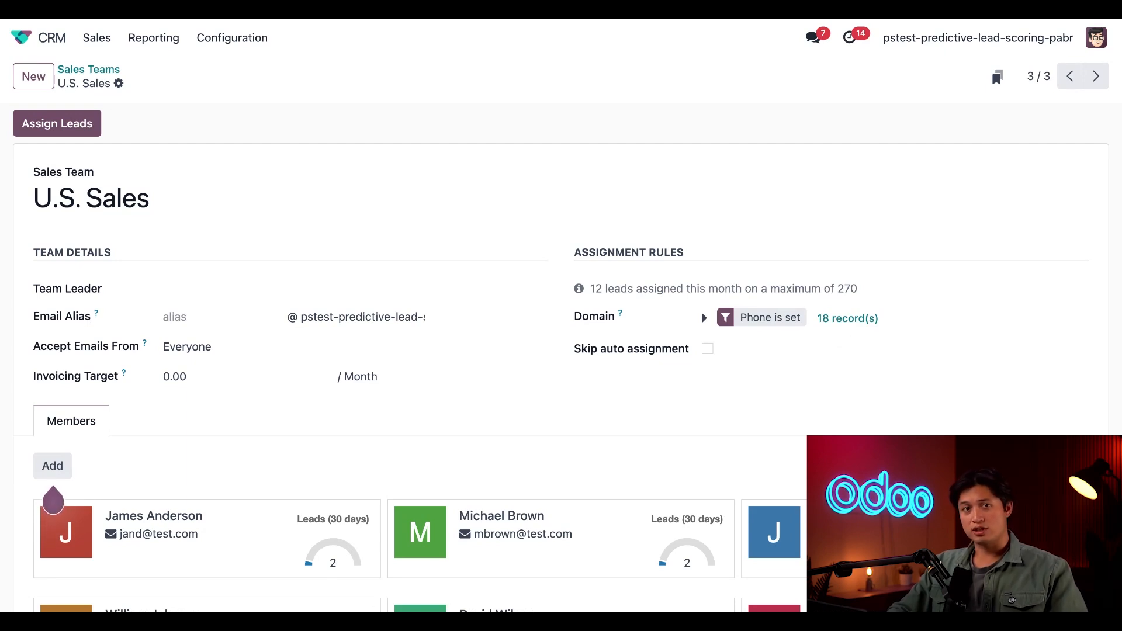
{"action": "left_click", "coordinate": [704, 318]}
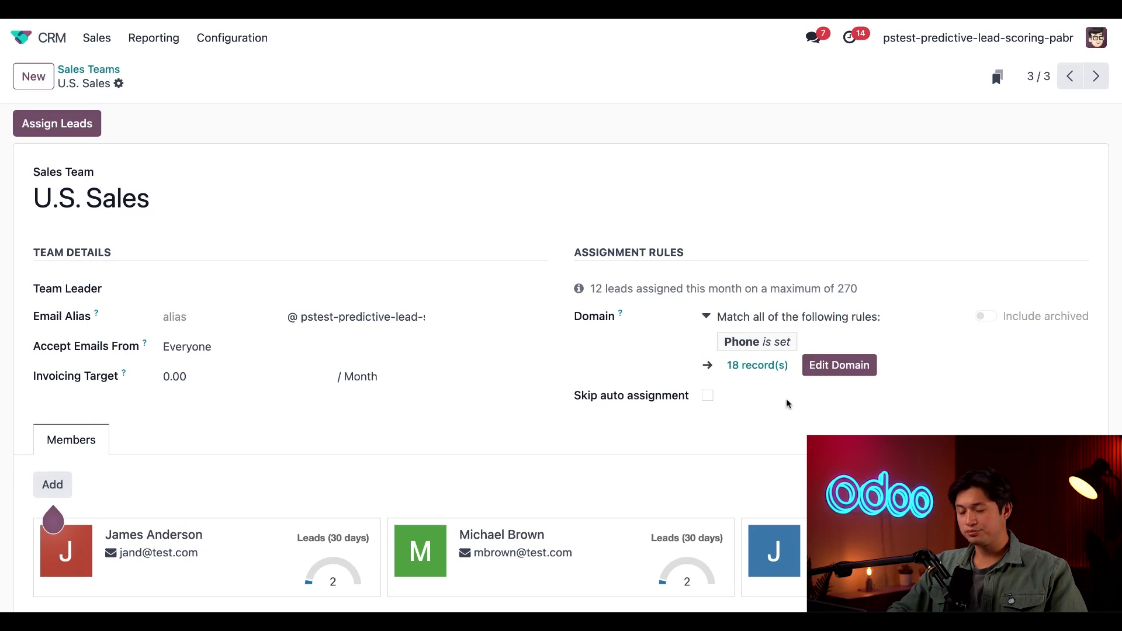
{"action": "left_click", "coordinate": [848, 367]}
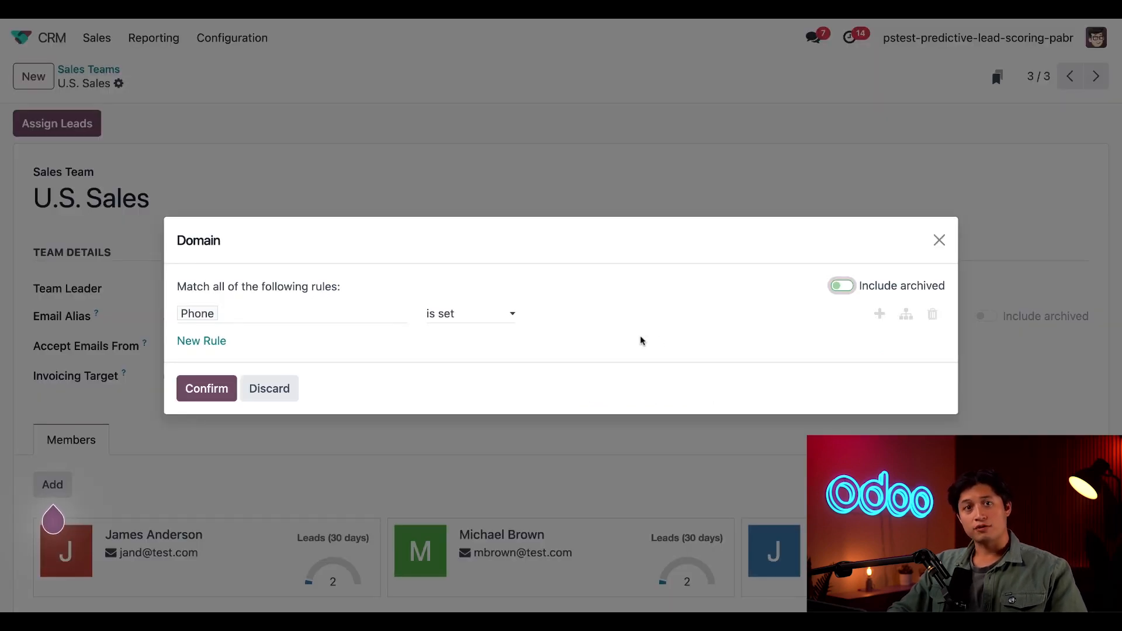
{"action": "left_click", "coordinate": [208, 341]}
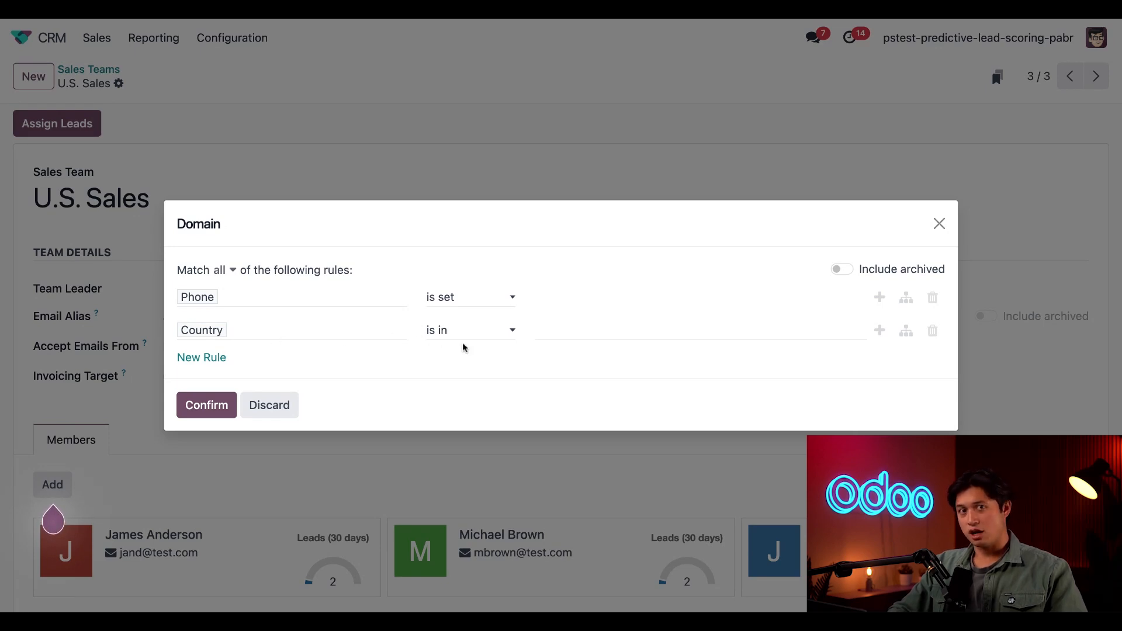
{"action": "left_click", "coordinate": [593, 331]}
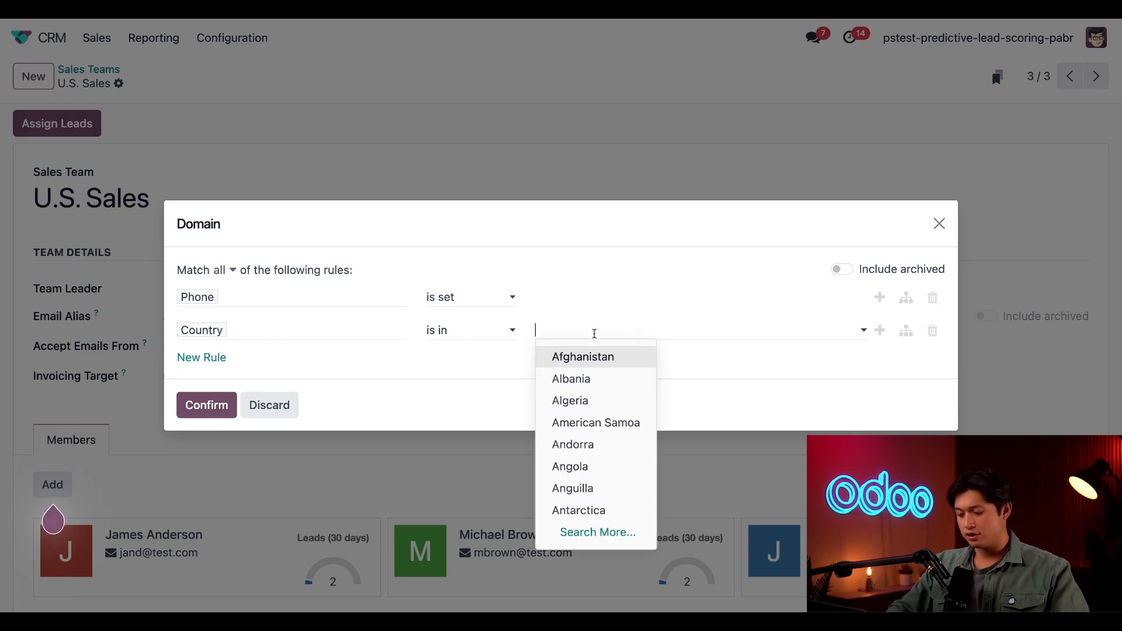
{"action": "type", "text": "united"}
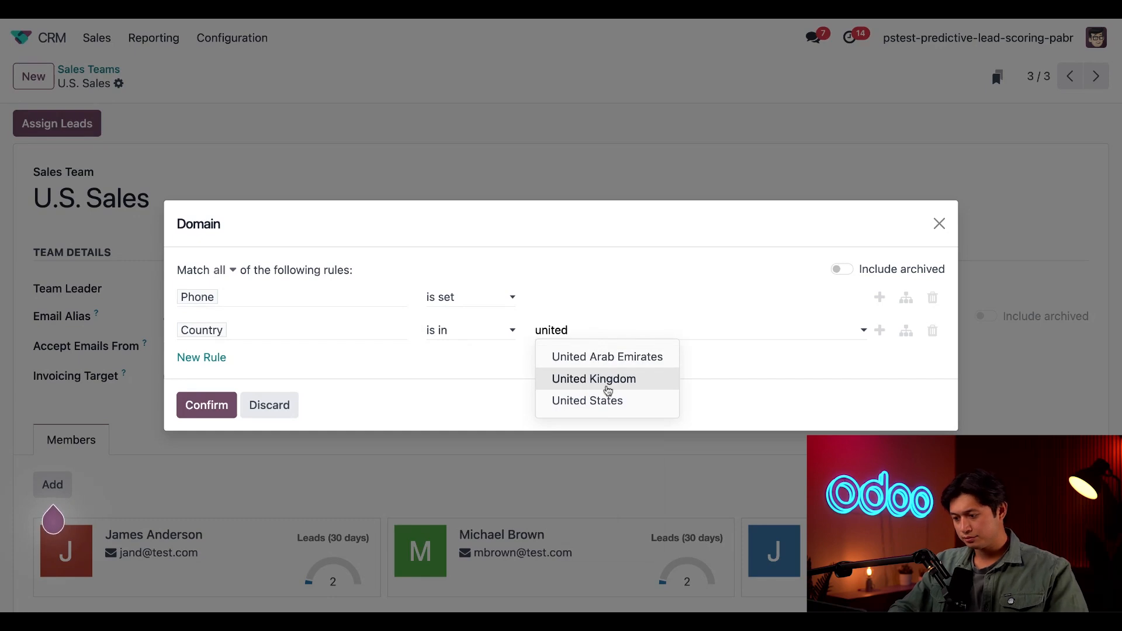
{"action": "left_click", "coordinate": [607, 399]}
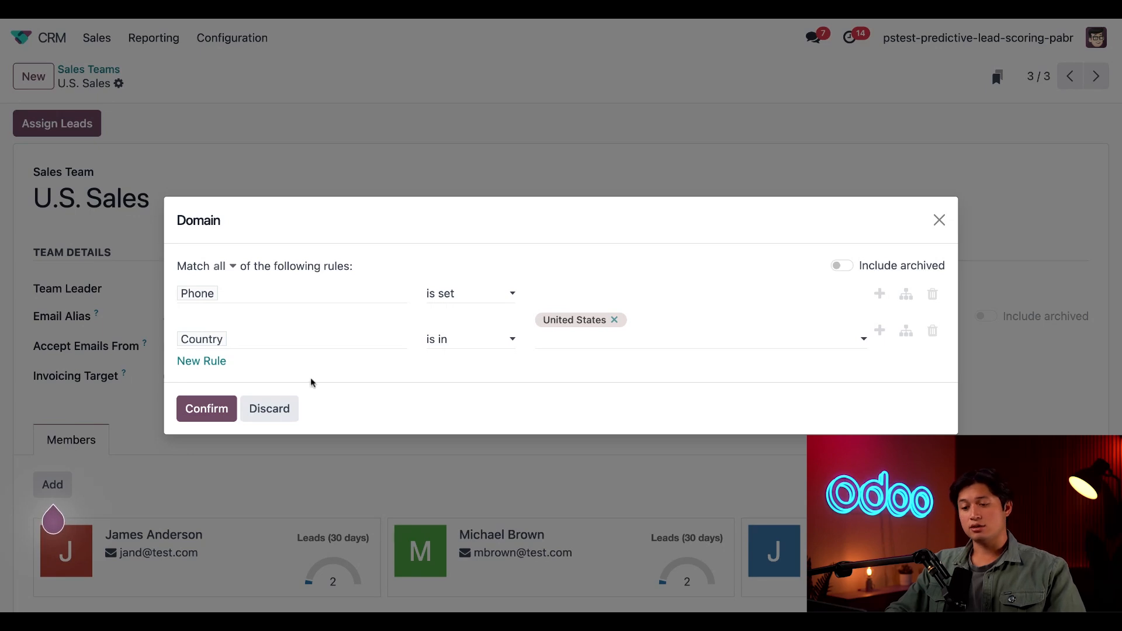
Step: Add a domain rule requiring Probability >= 20 and confirm the assignment domain
{"action": "left_click", "coordinate": [203, 362]}
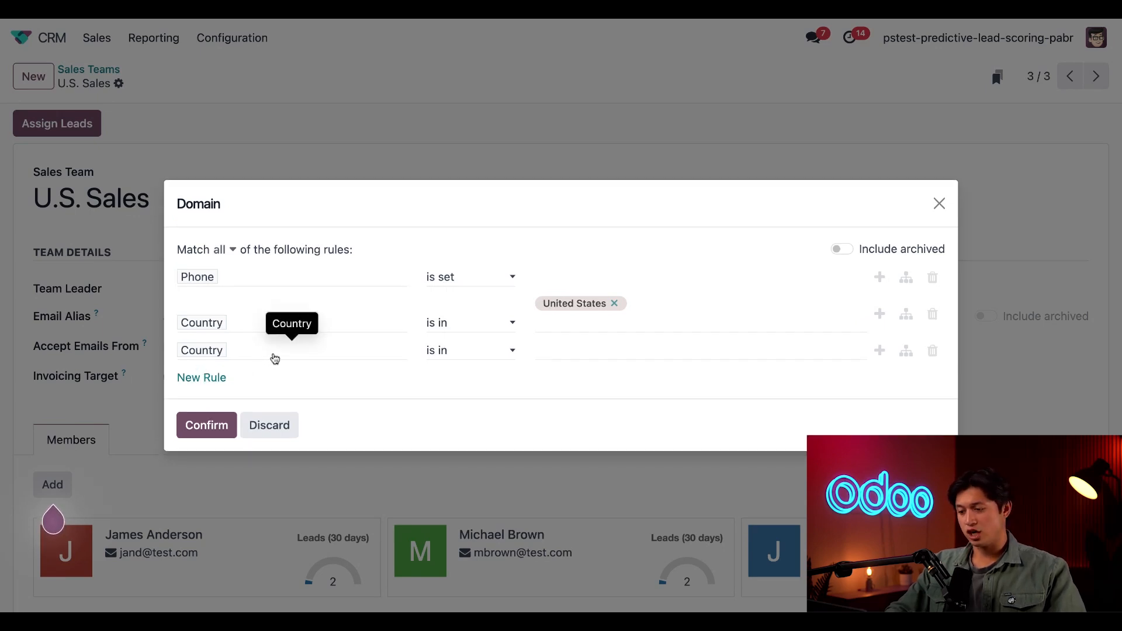
{"action": "left_click", "coordinate": [339, 349]}
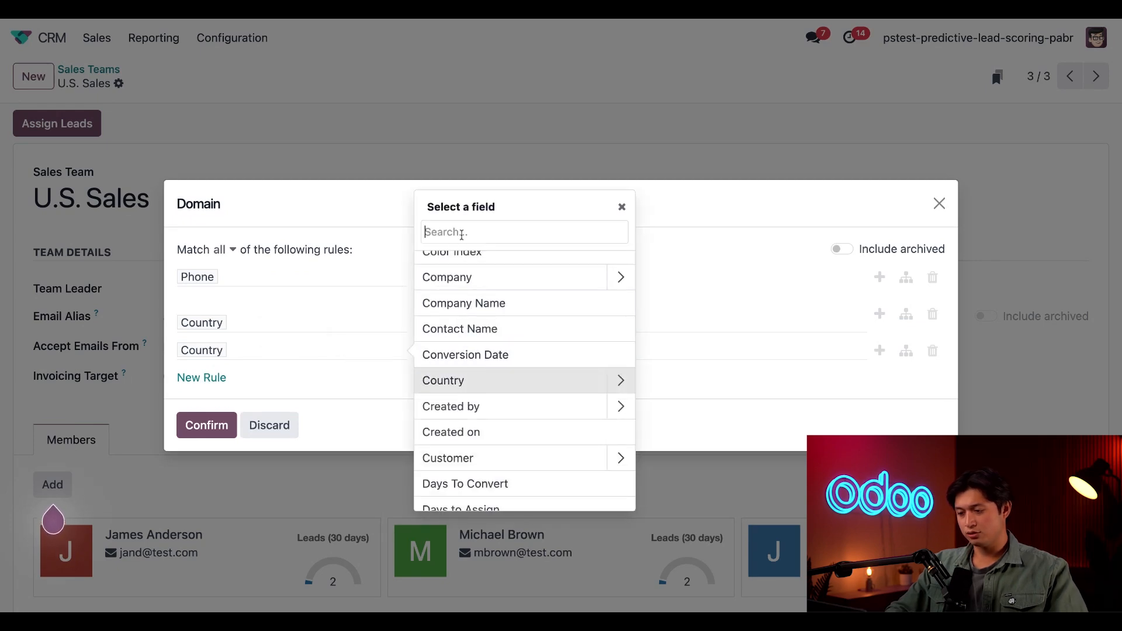
{"action": "type", "text": "prob"}
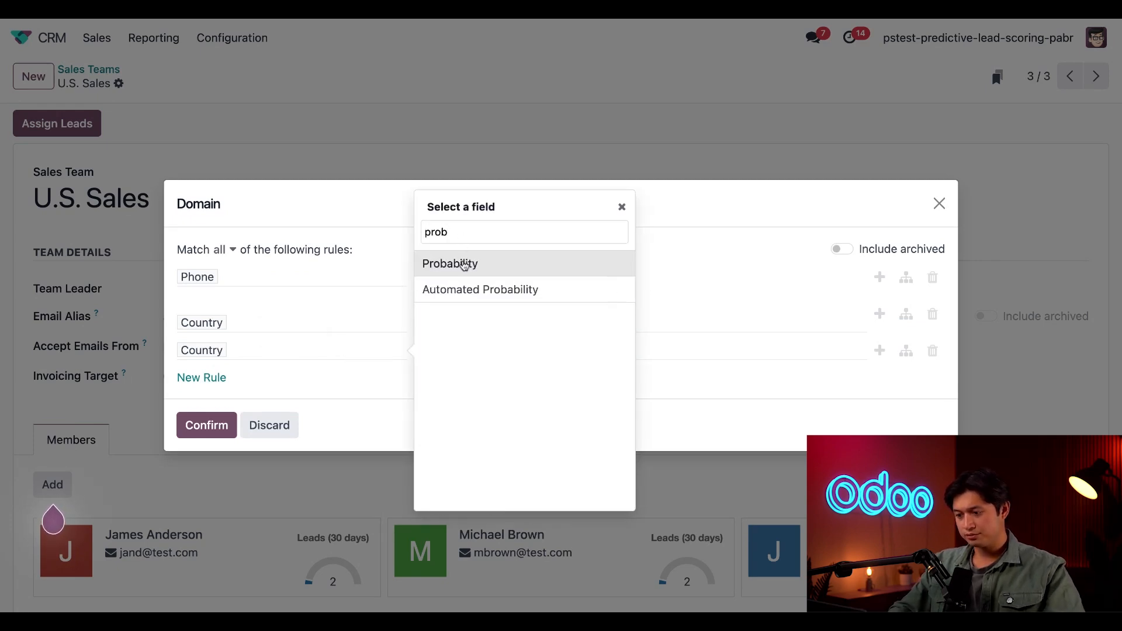
{"action": "left_click", "coordinate": [458, 260]}
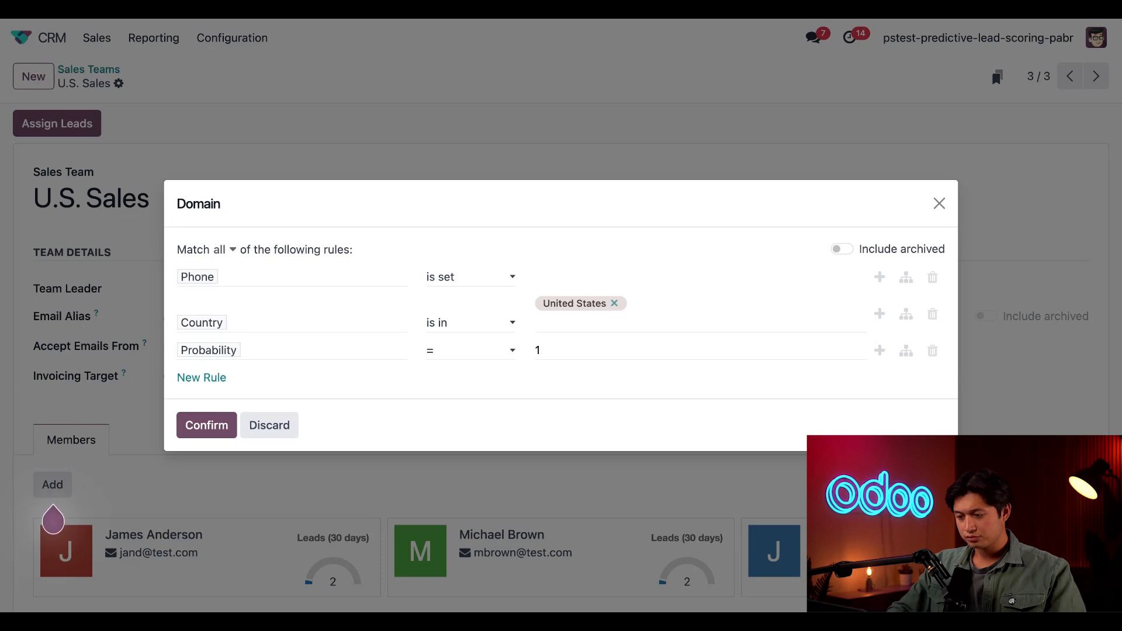
{"action": "left_click", "coordinate": [507, 398]}
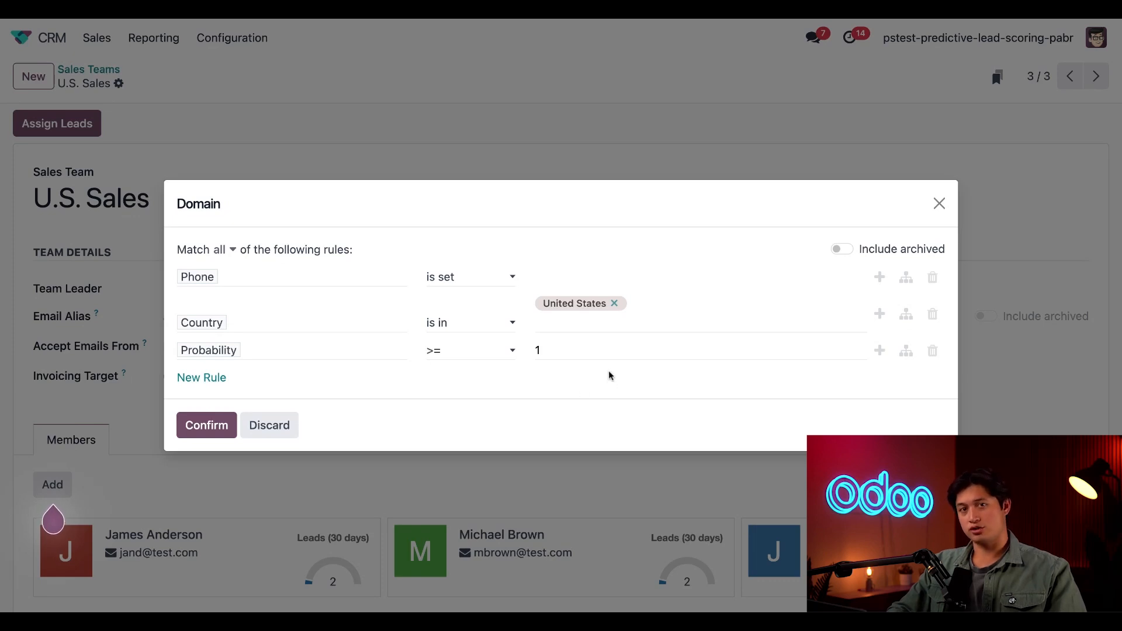
{"action": "double_click", "coordinate": [600, 351]}
{"action": "type", "text": "20"}
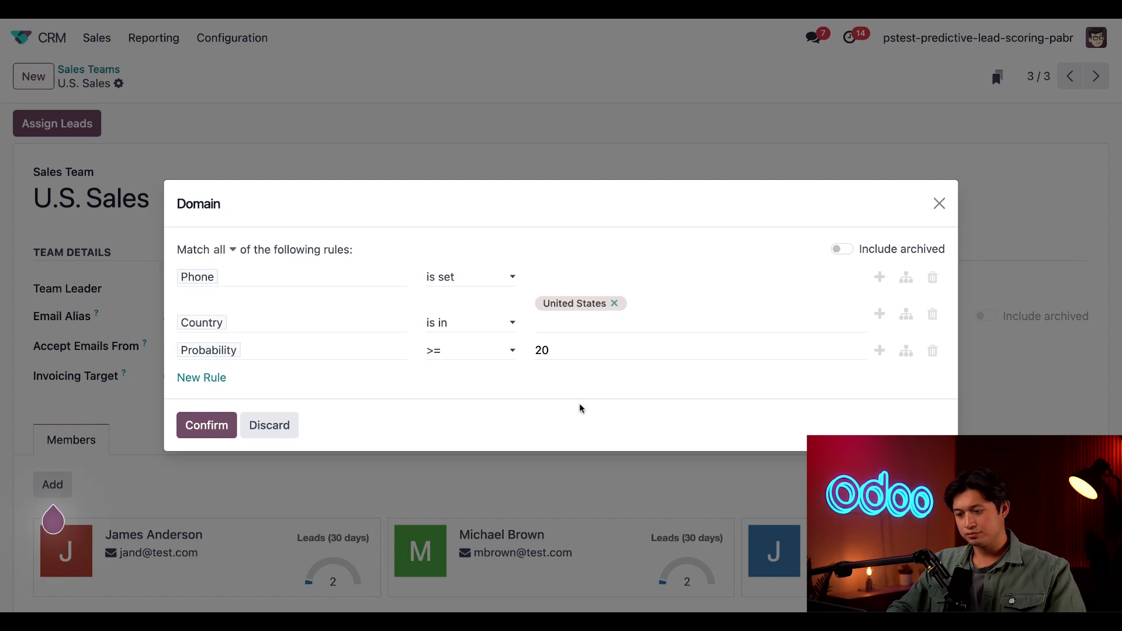
{"action": "left_click", "coordinate": [212, 428]}
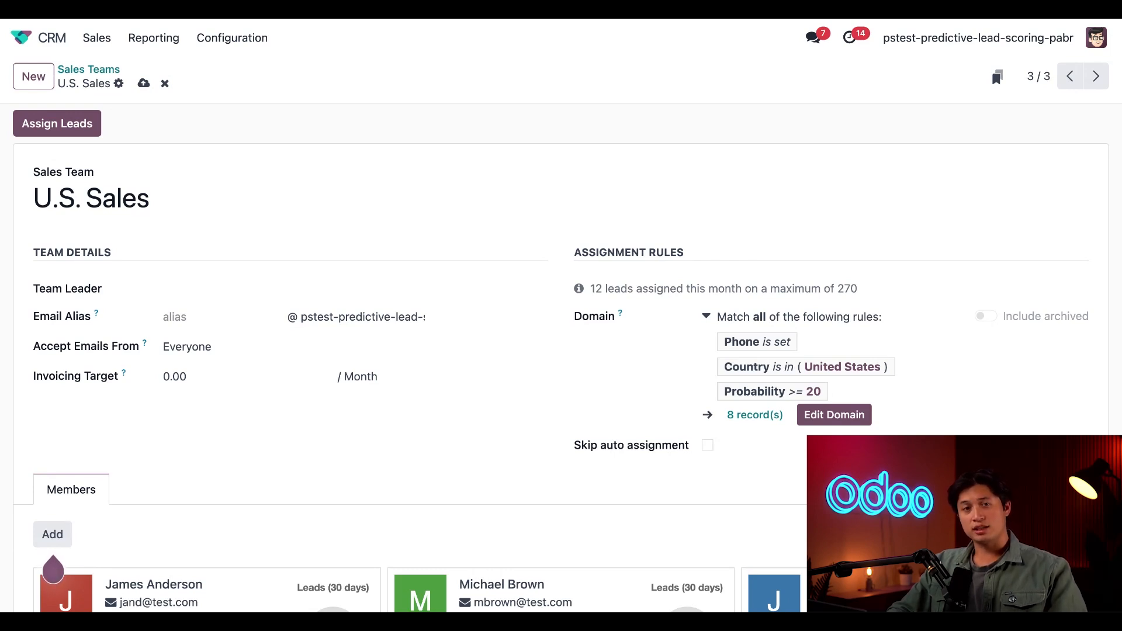
Step: Open the administrator's member record in the U.S. Sales team
{"action": "scroll", "coordinate": [859, 380], "scroll_direction": "down", "scroll_amount": 8}
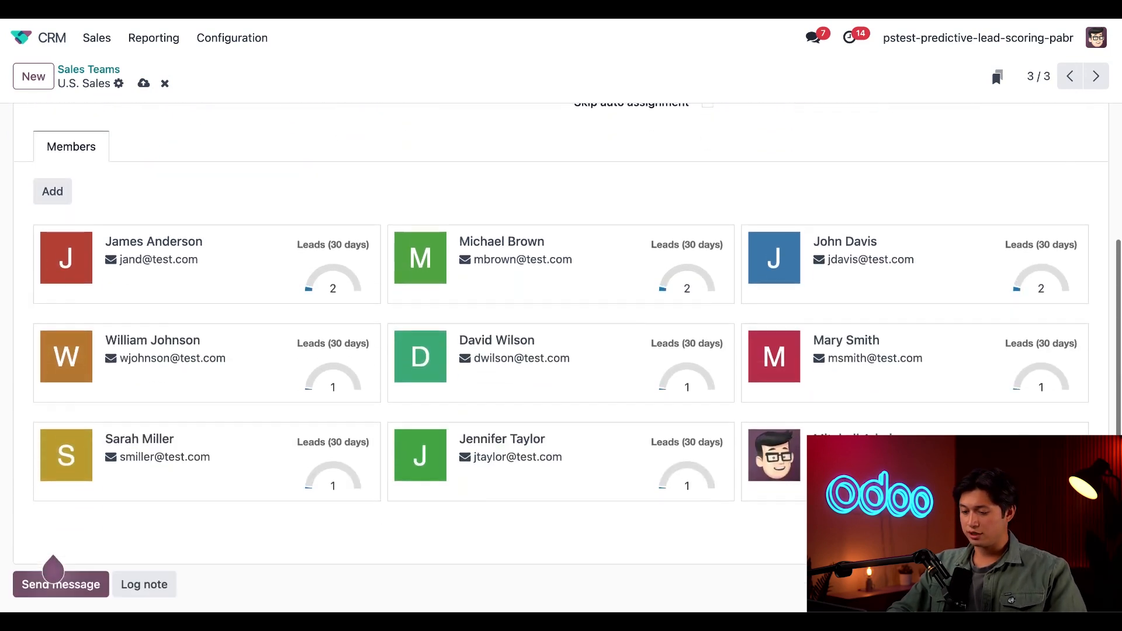
{"action": "left_click", "coordinate": [859, 378]}
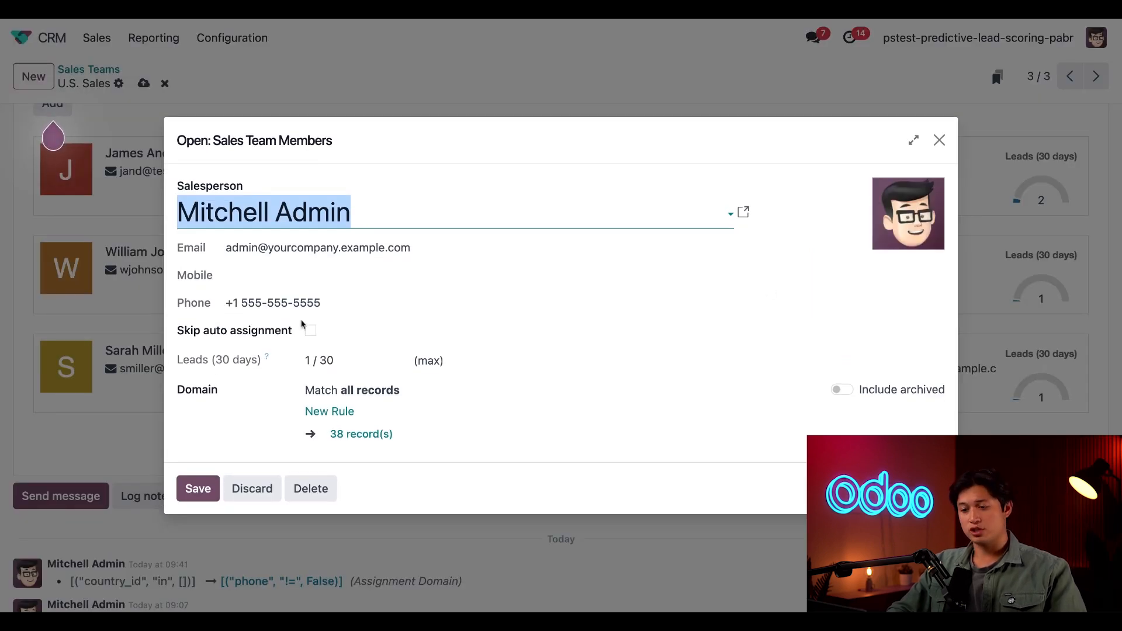
{"action": "left_click", "coordinate": [266, 340]}
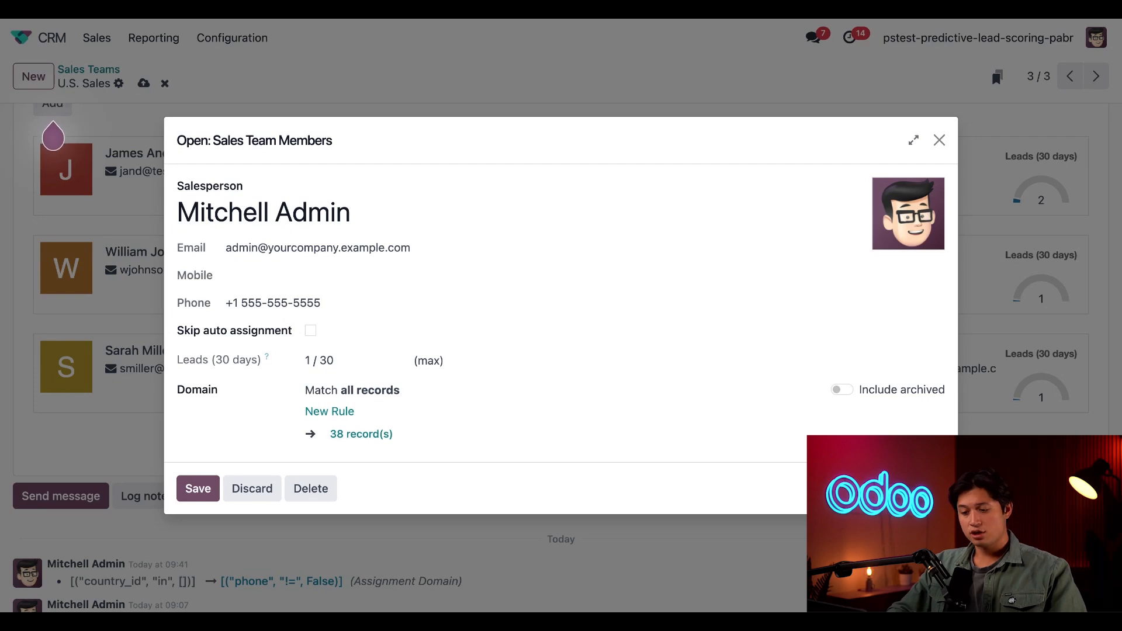
Step: Add a rule to the administrator's member domain requiring Expected Revenue > 10000 and save the member
{"action": "left_click", "coordinate": [339, 413]}
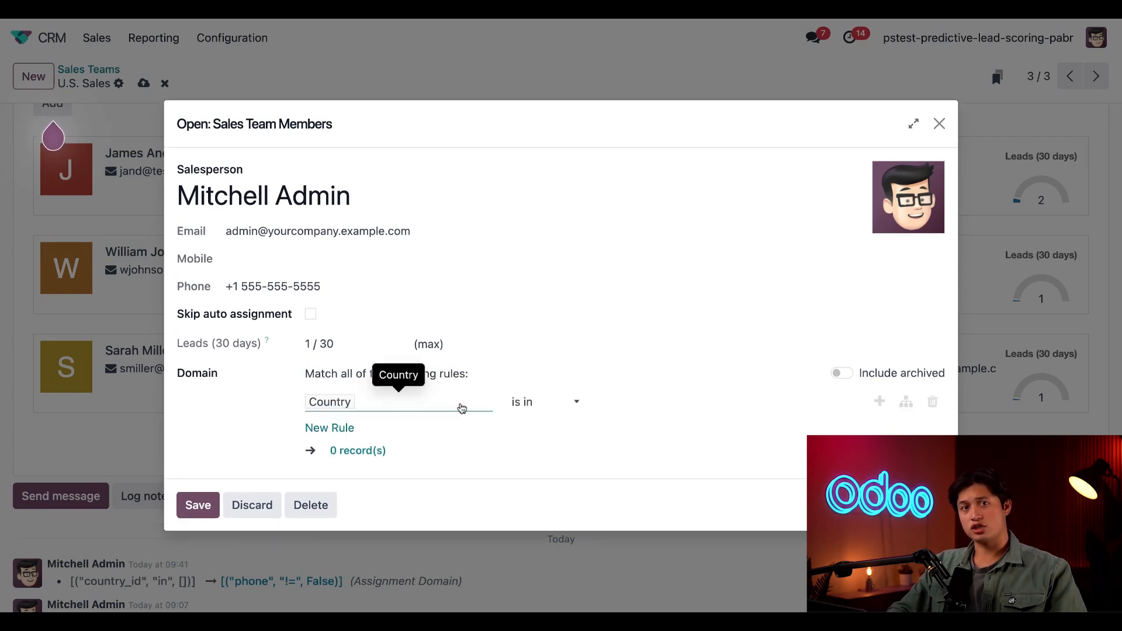
{"action": "left_click", "coordinate": [462, 408]}
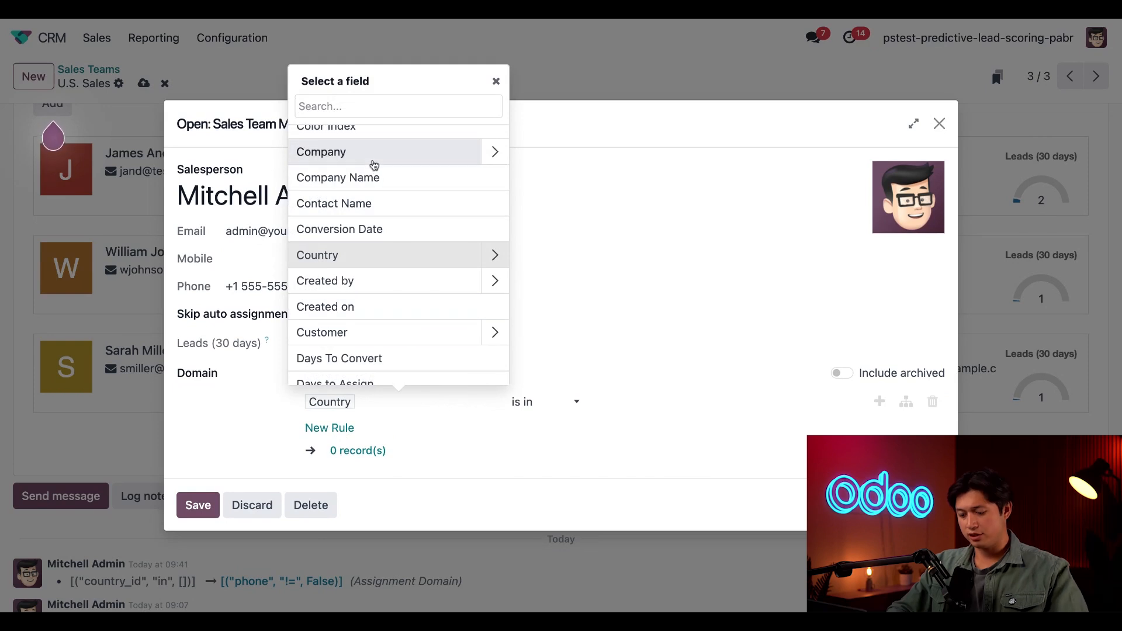
{"action": "type", "text": "expected"}
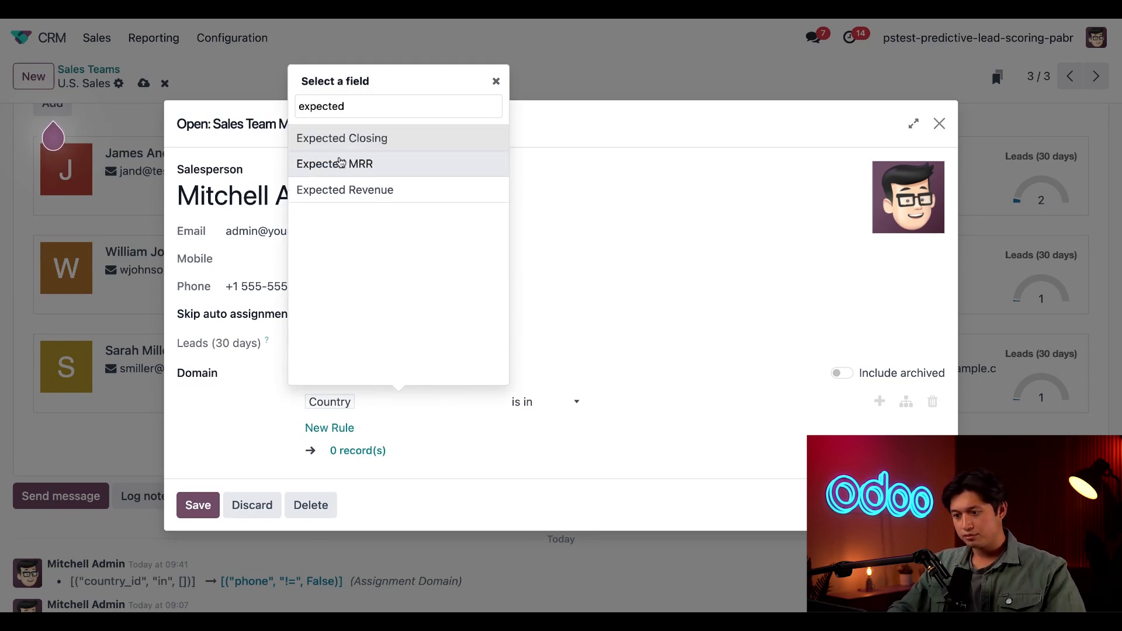
{"action": "left_click", "coordinate": [382, 191]}
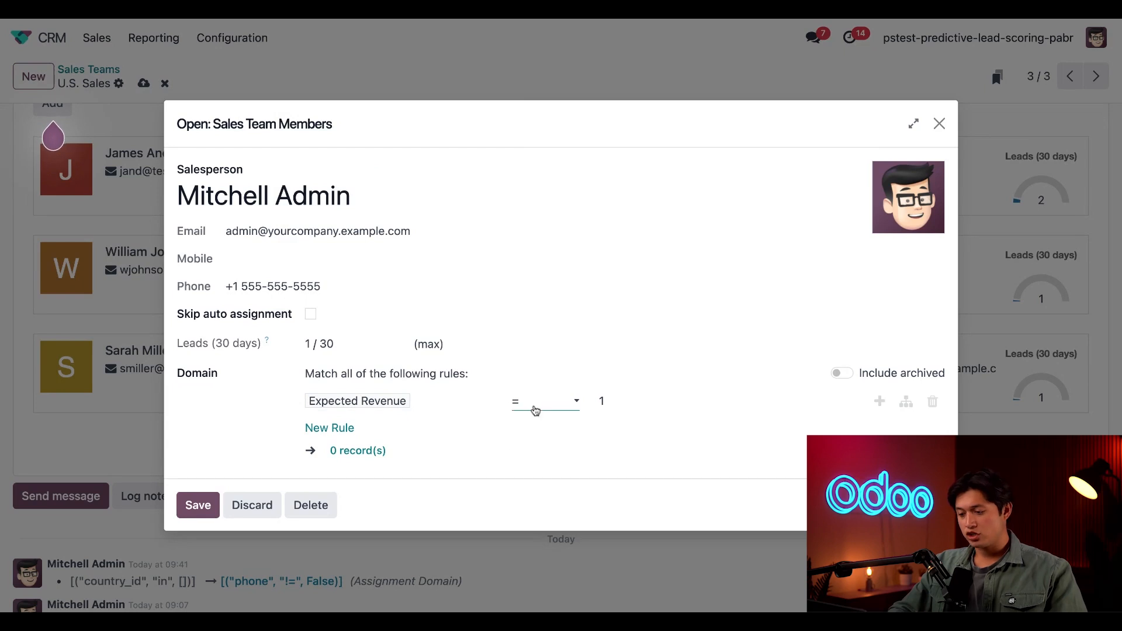
{"action": "left_click", "coordinate": [535, 411]}
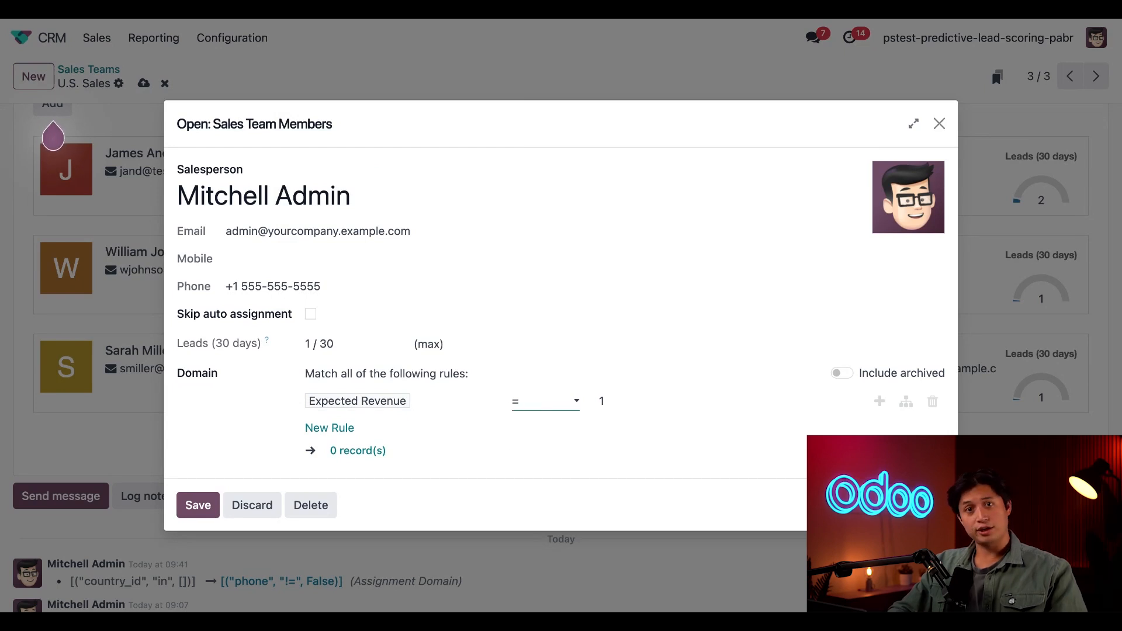
{"action": "left_click", "coordinate": [588, 447]}
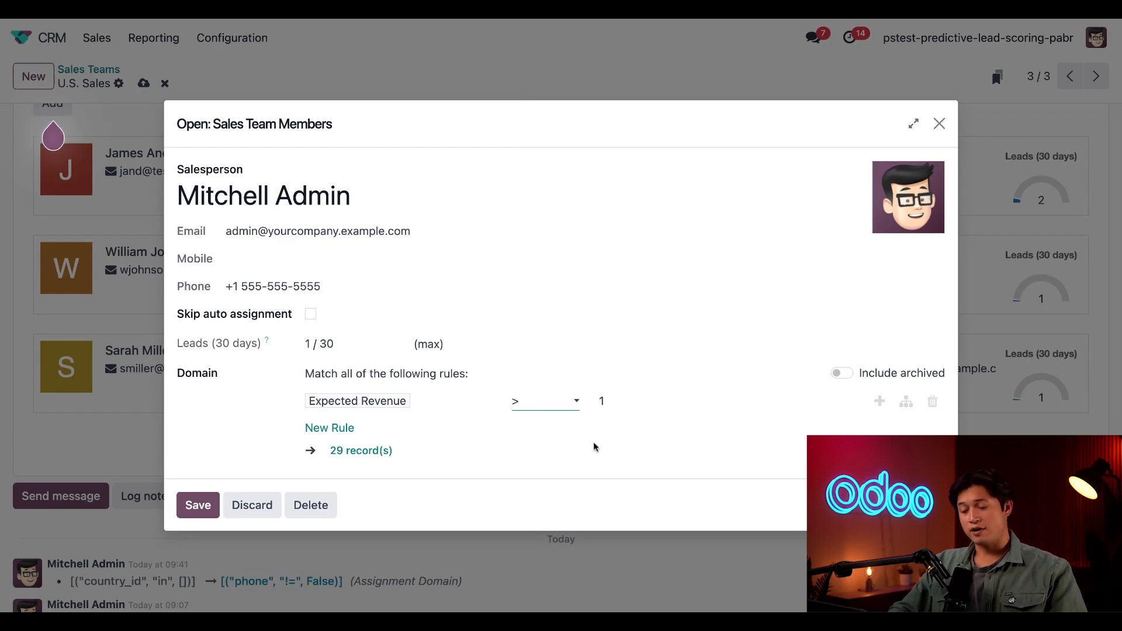
{"action": "left_click", "coordinate": [625, 399]}
{"action": "type", "text": "0000"}
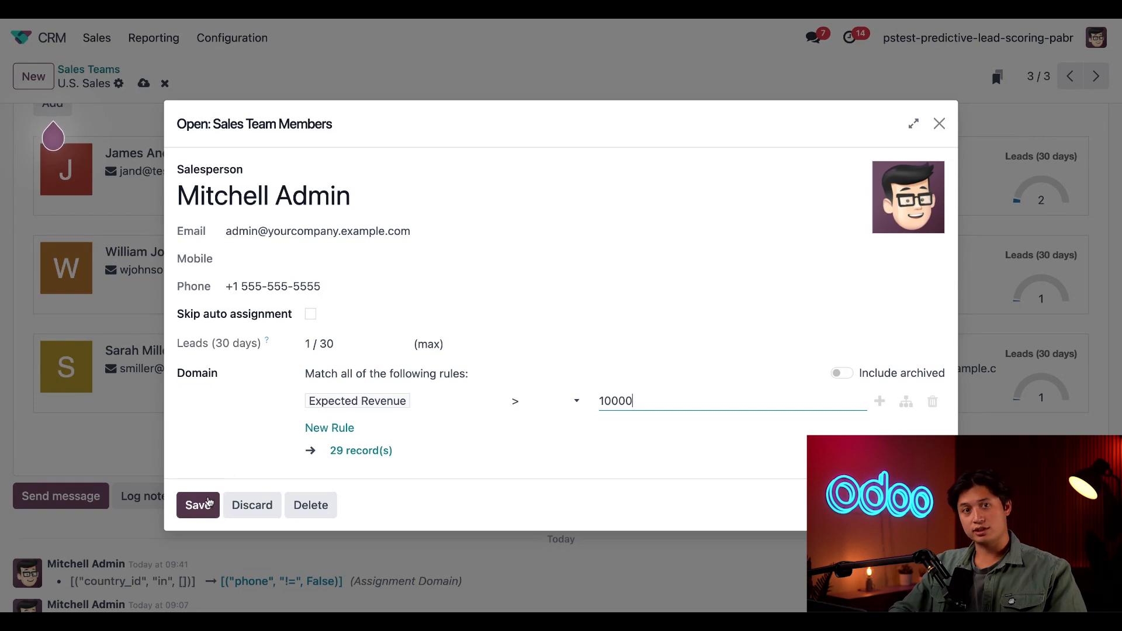
{"action": "left_click", "coordinate": [209, 504]}
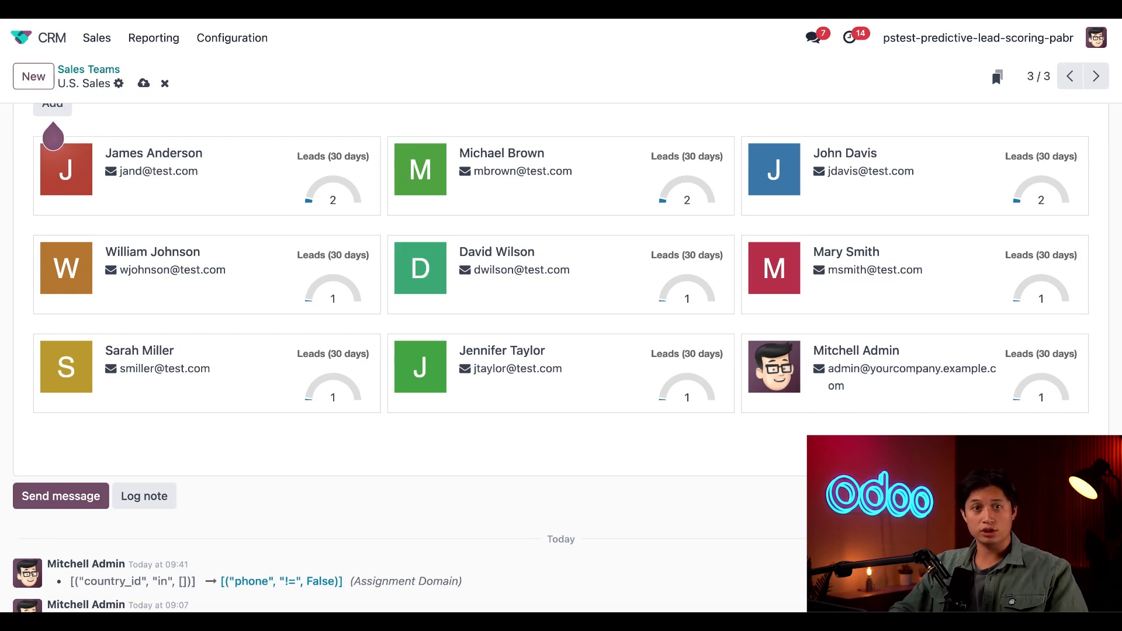
Step: Run lead assignment manually for the U.S. Sales team and confirm it
{"action": "scroll", "coordinate": [561, 350], "scroll_direction": "up", "scroll_amount": 8}
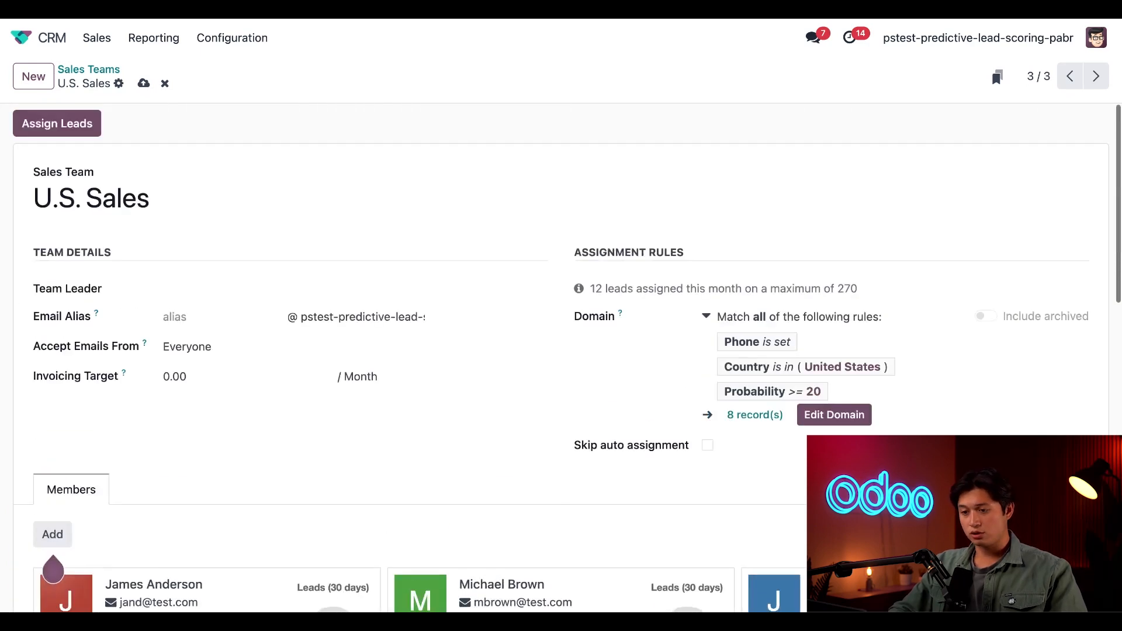
{"action": "left_click", "coordinate": [80, 125]}
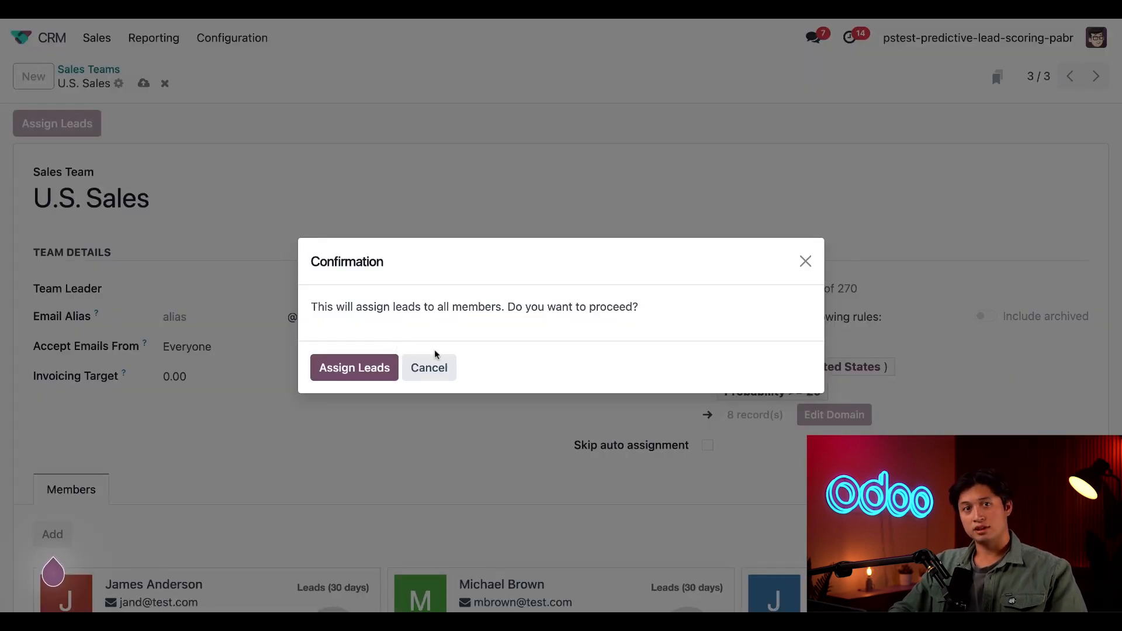
{"action": "left_click", "coordinate": [360, 374]}
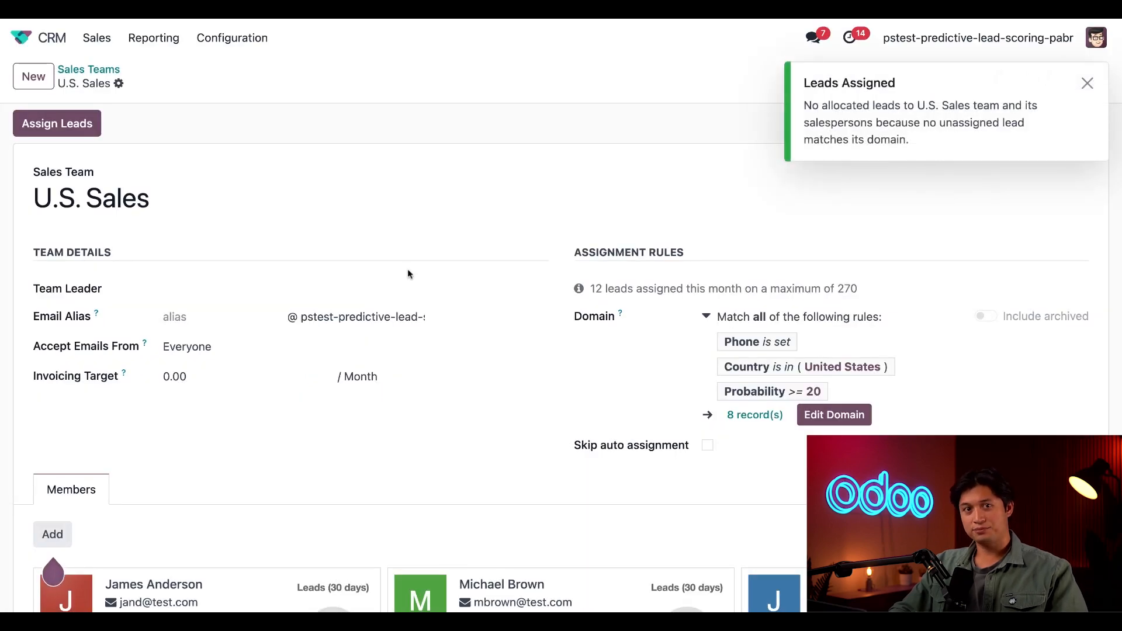